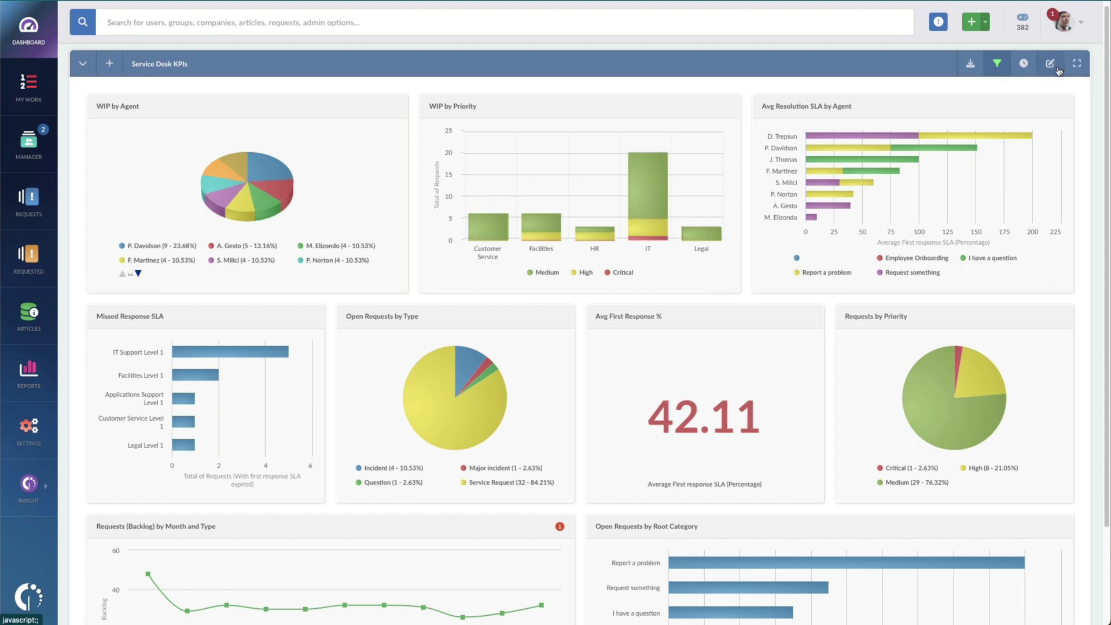
- Switch the Service Desk KPIs dashboard into edit mode and review its widgets
click(1050, 63)
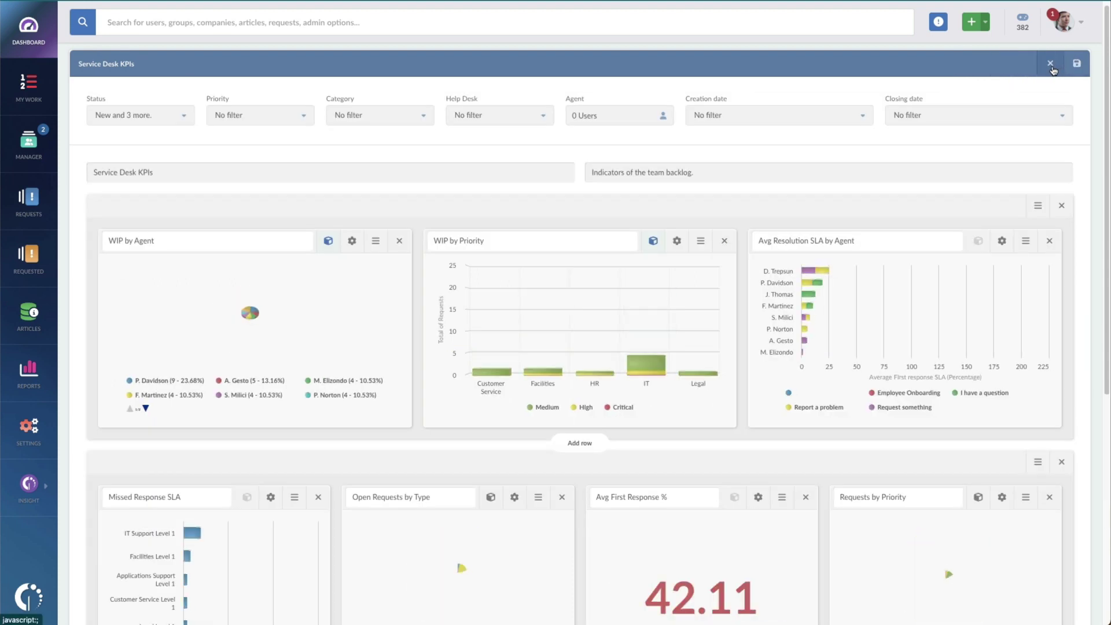
scroll(647, 285, down, 2)
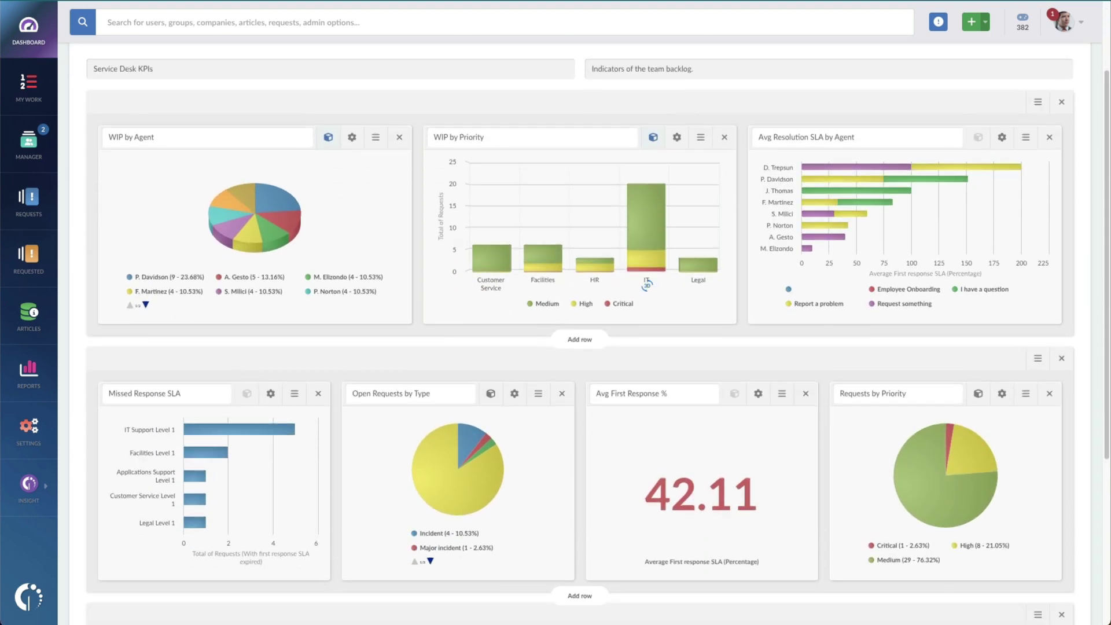
scroll(647, 286, up, 2)
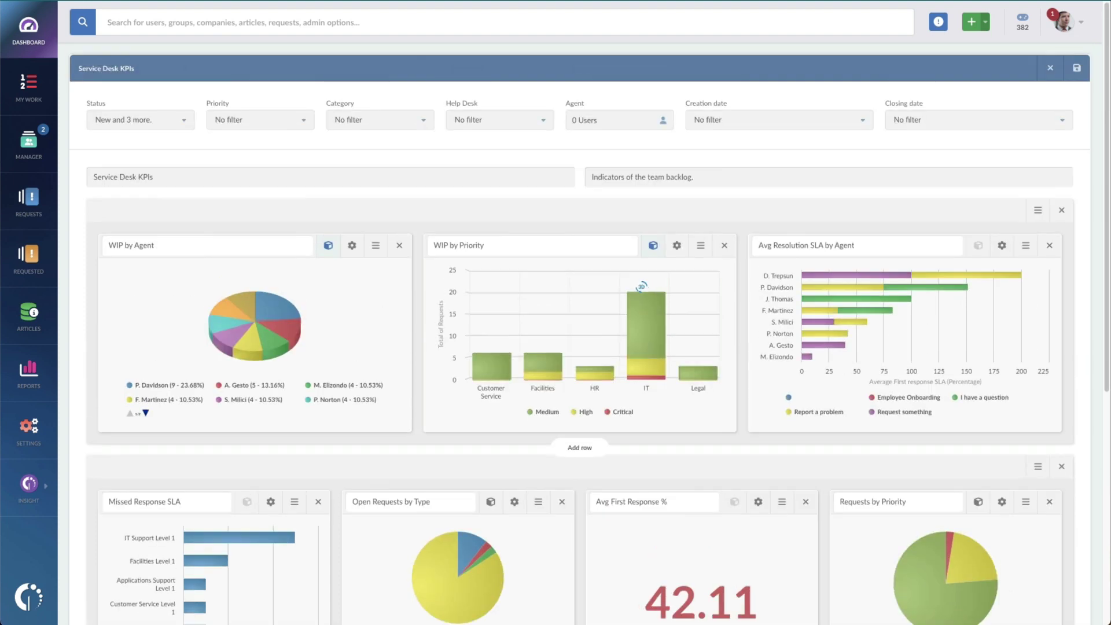
- In the Manager panel, assign request #2665 'Conference room for an event?' to an agent
click(32, 152)
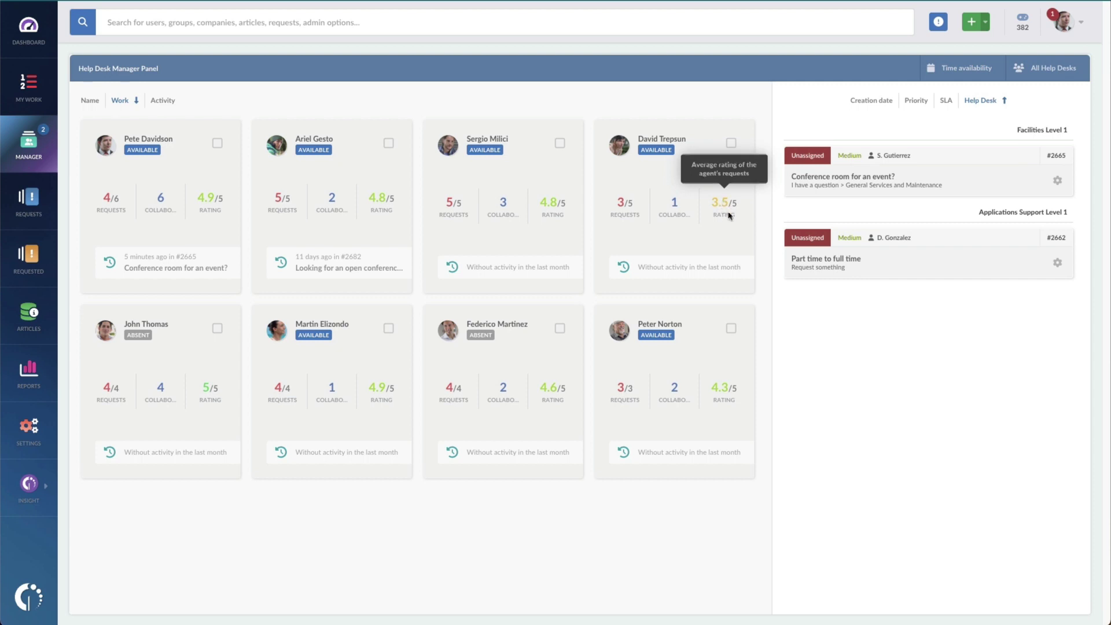
drag(888, 183, 645, 208)
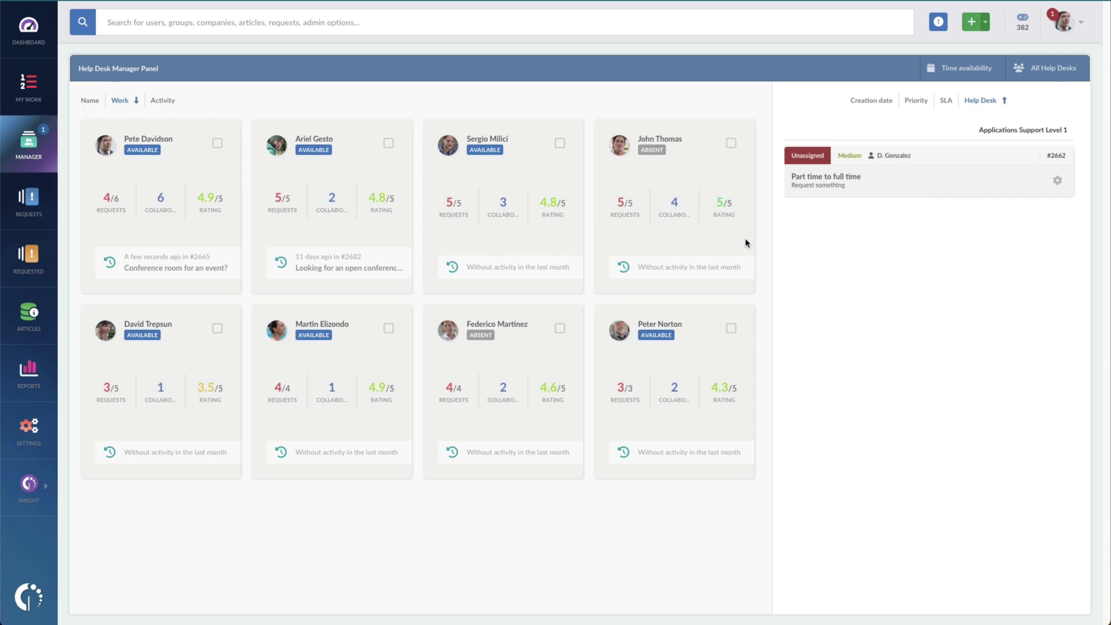
- Filter requests to two agents and assign 'Litigation Case (Ethos)' to the first agent
click(732, 144)
click(560, 143)
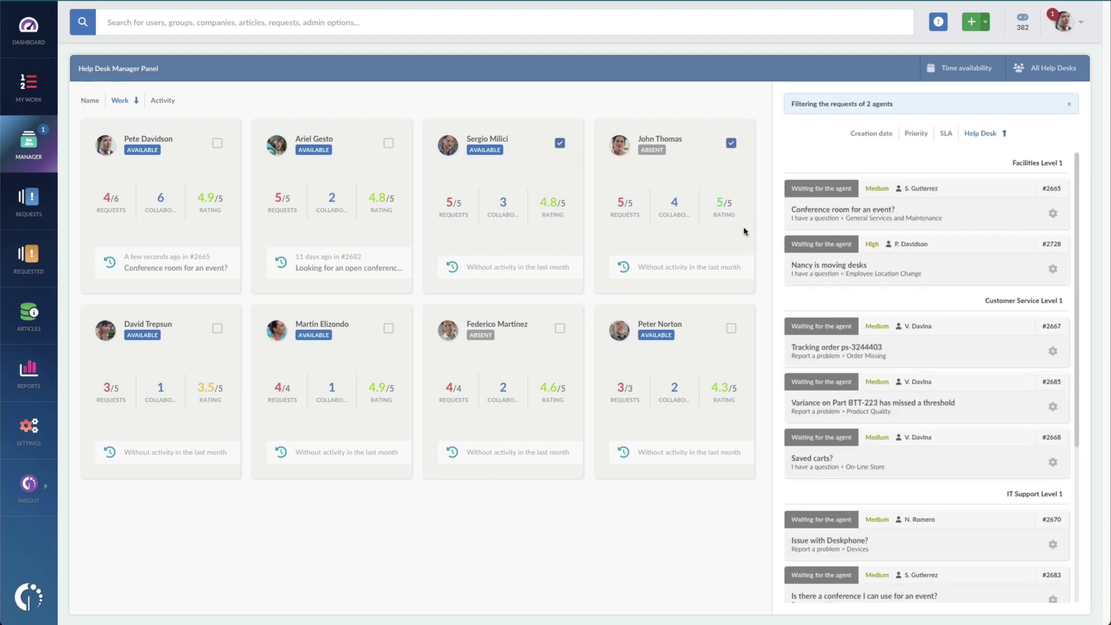
scroll(905, 331, down, 4)
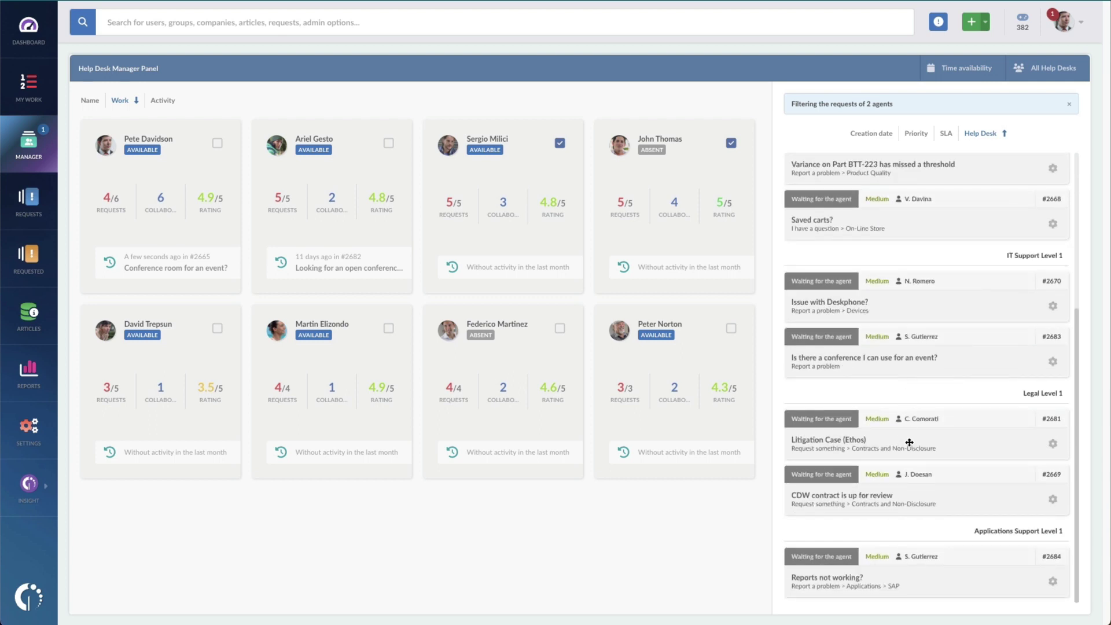
drag(908, 444, 171, 211)
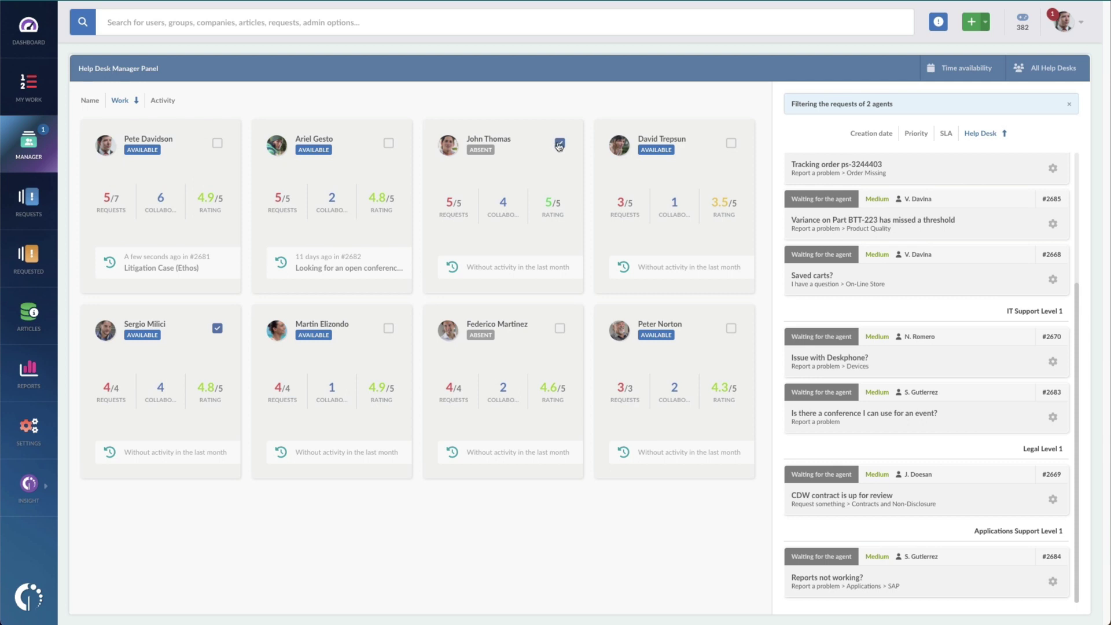
click(987, 69)
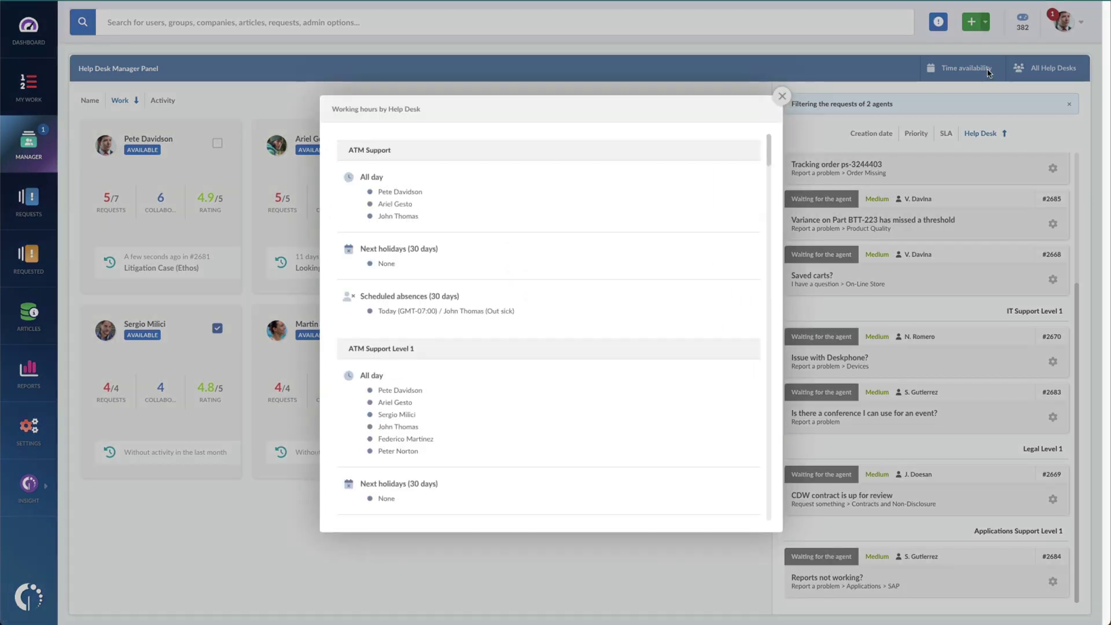
scroll(540, 267, down, 1)
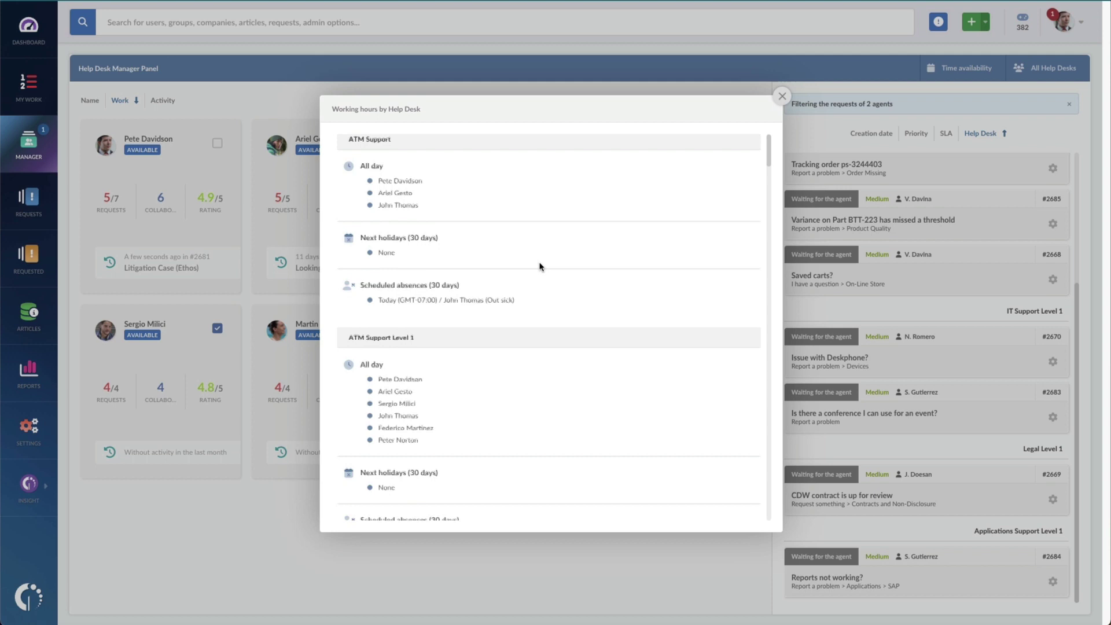
scroll(540, 267, down, 5)
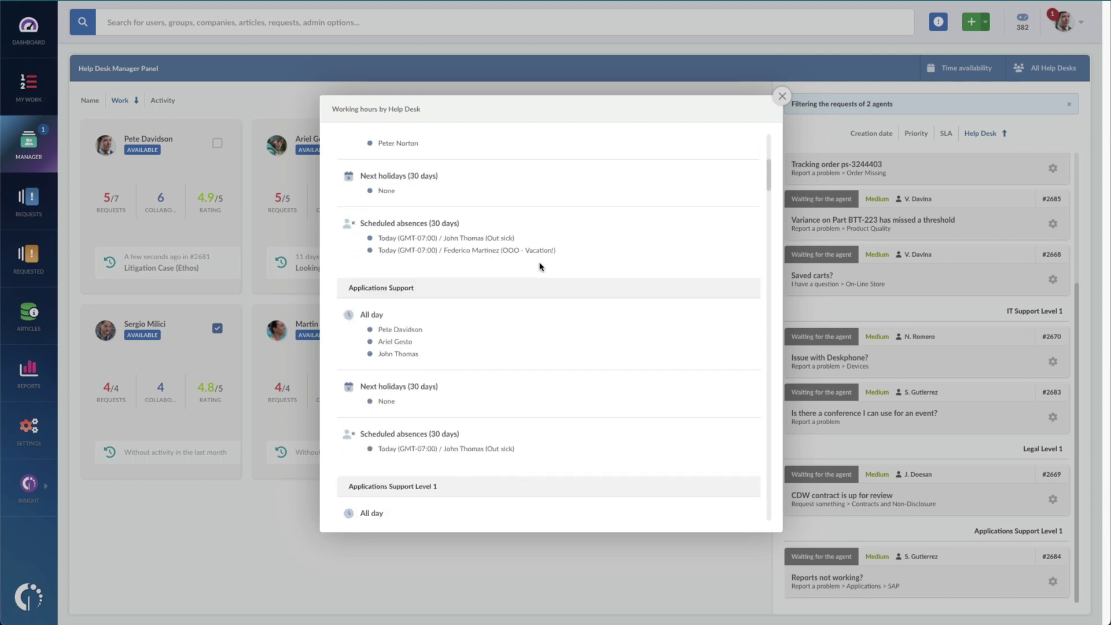
scroll(539, 267, down, 6)
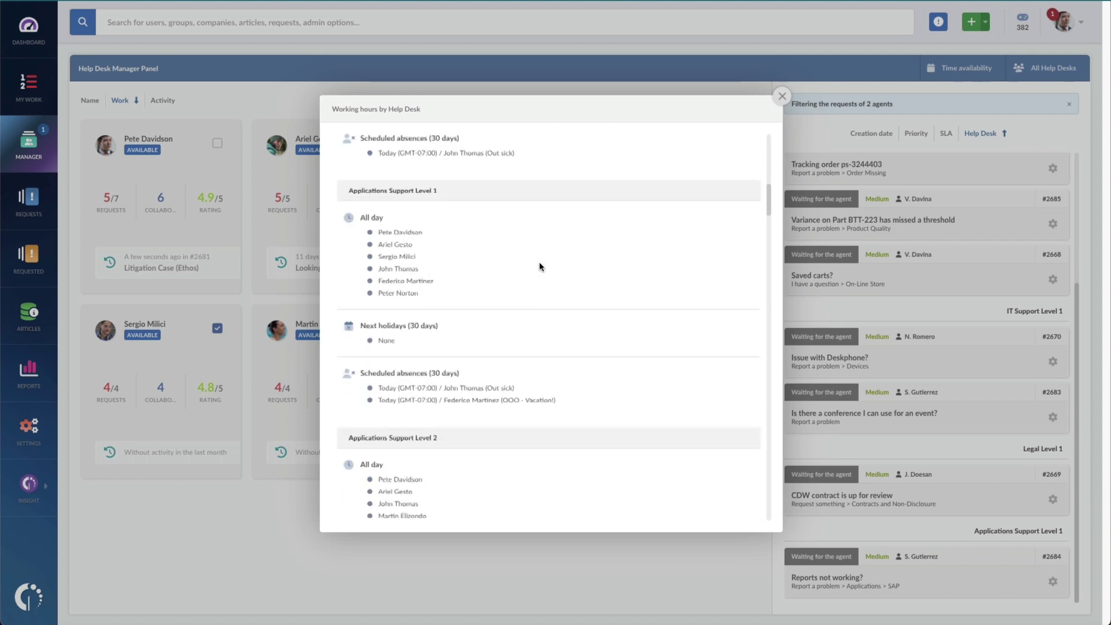
click(780, 96)
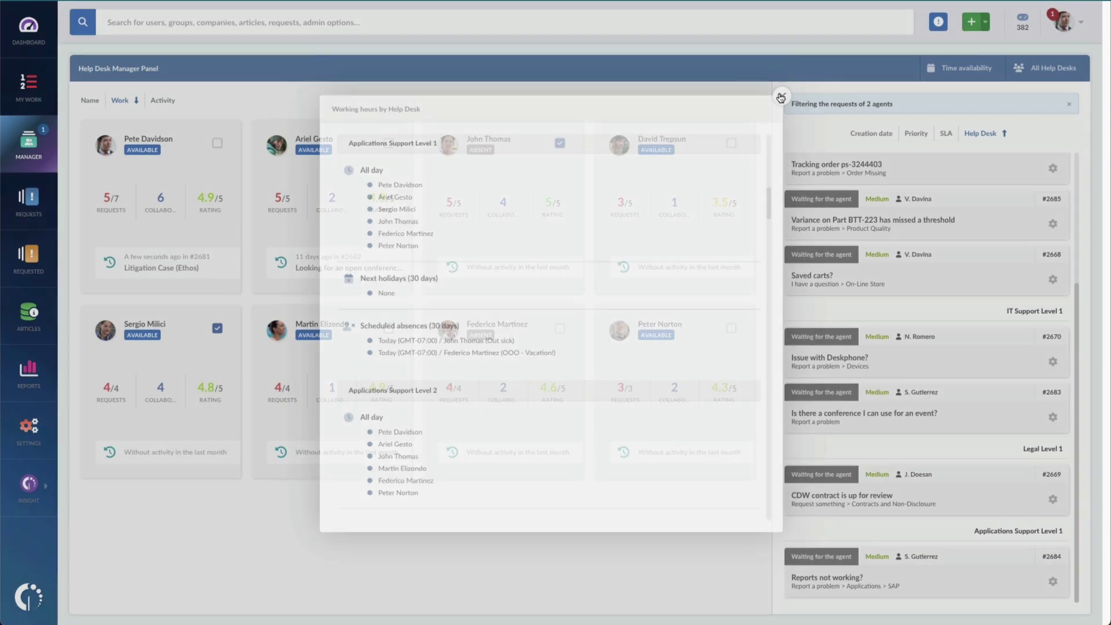
click(1040, 69)
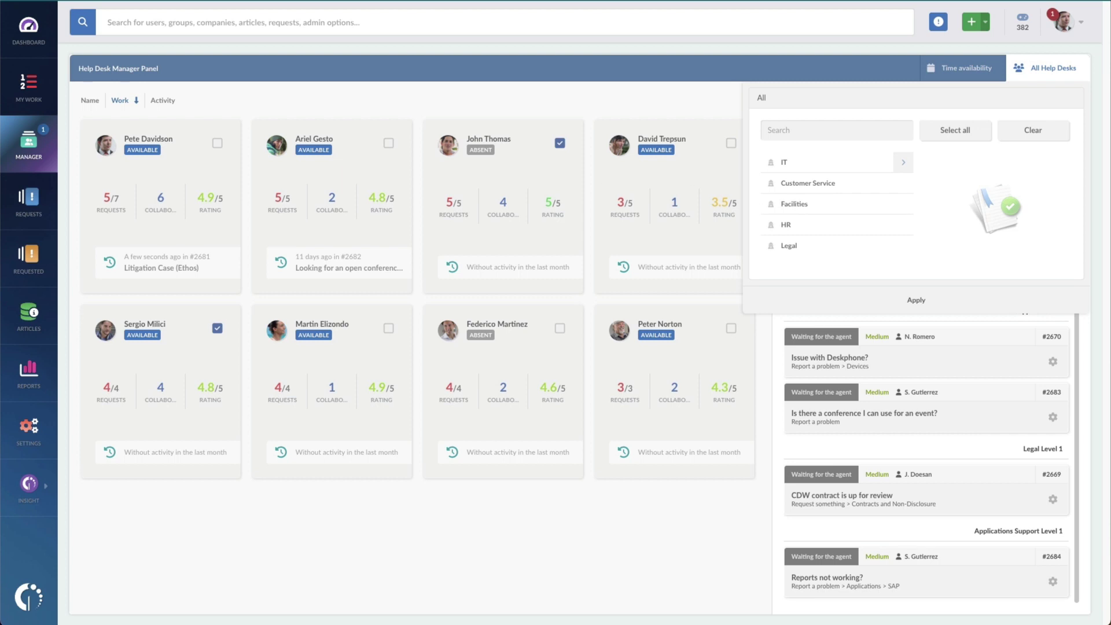
- Open Requests and move from the pending work view to All Tickets, listing 38 requests
click(21, 214)
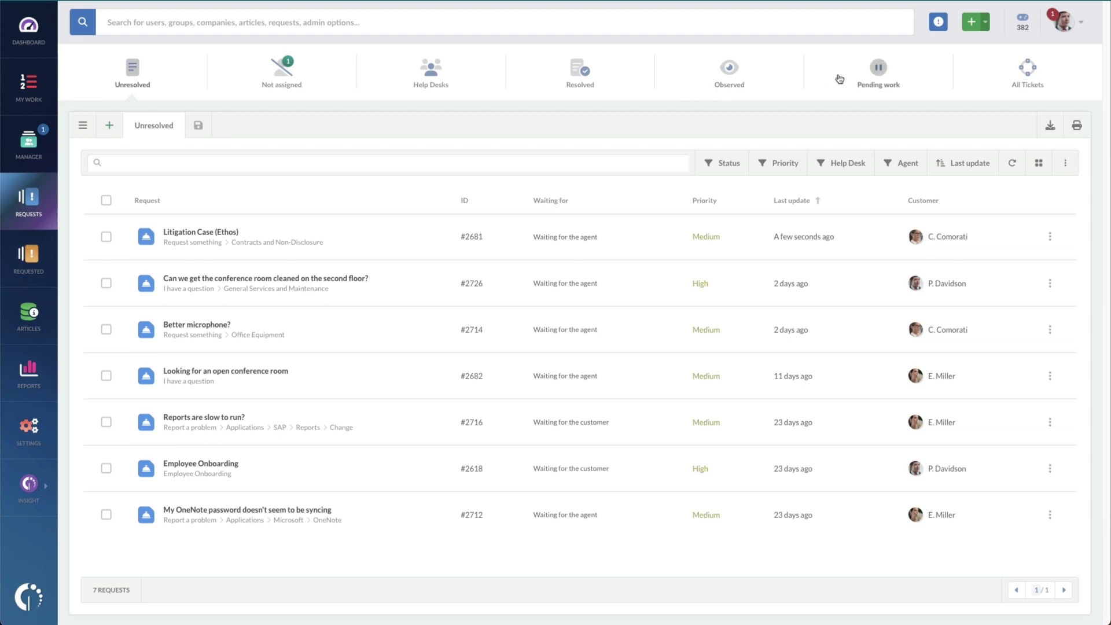
click(883, 70)
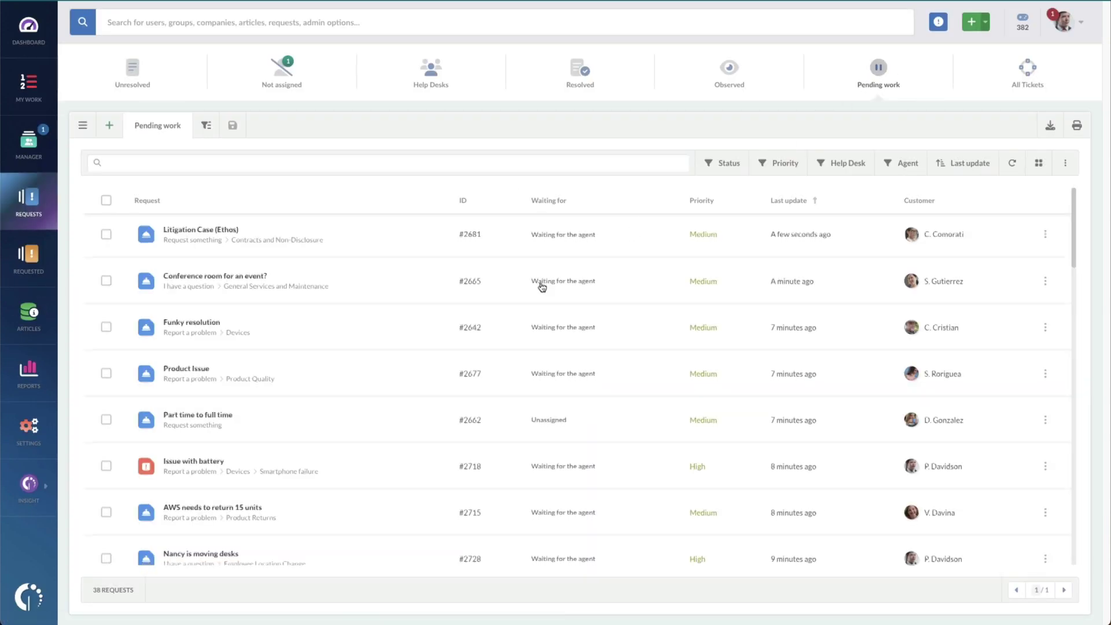
click(1042, 81)
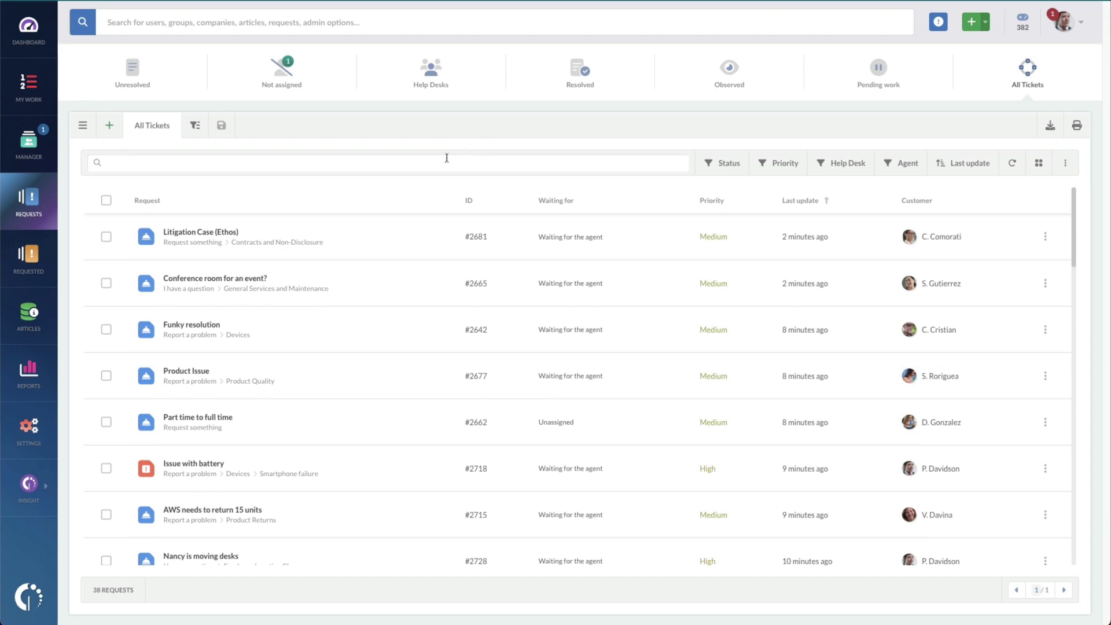
- Open Sample XLA Report from My Reports and read through its Summary table by type and priority
click(30, 389)
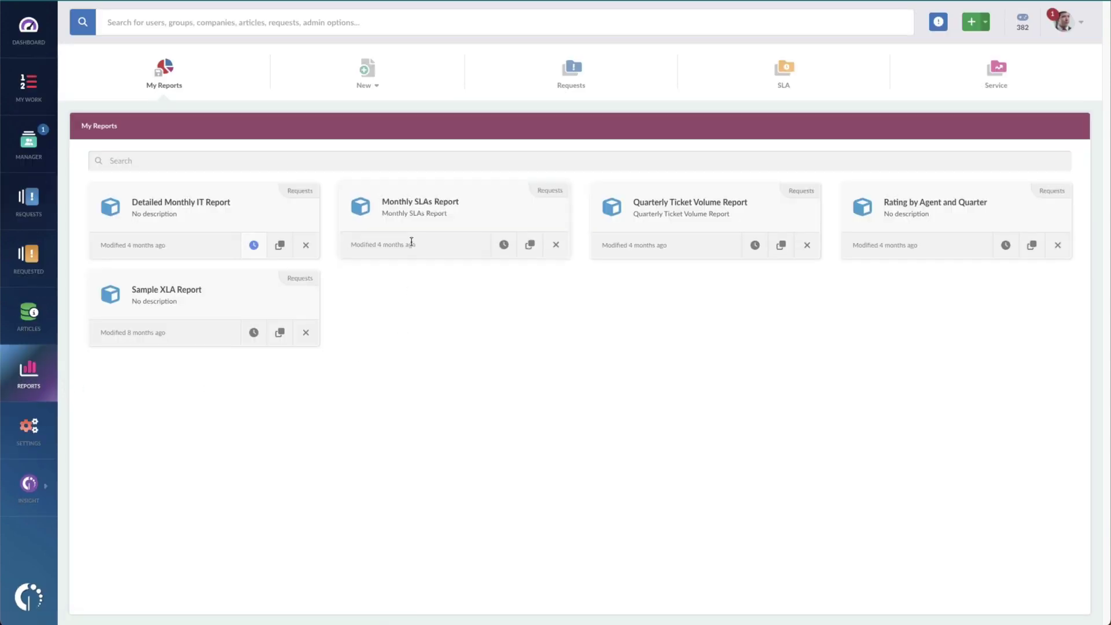
click(193, 291)
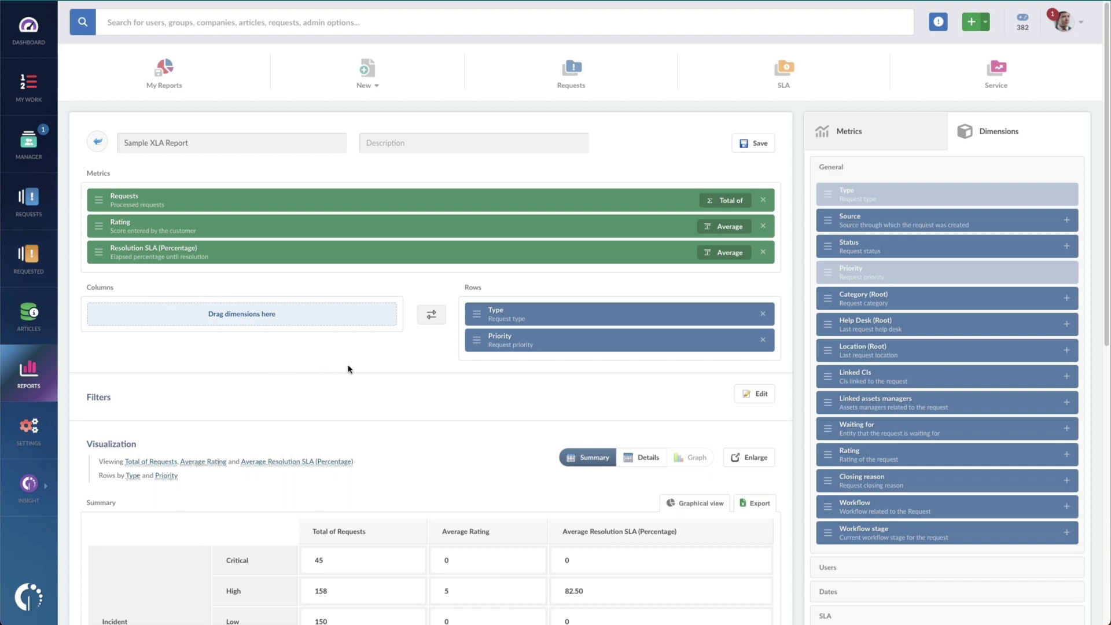
scroll(348, 370, down, 4)
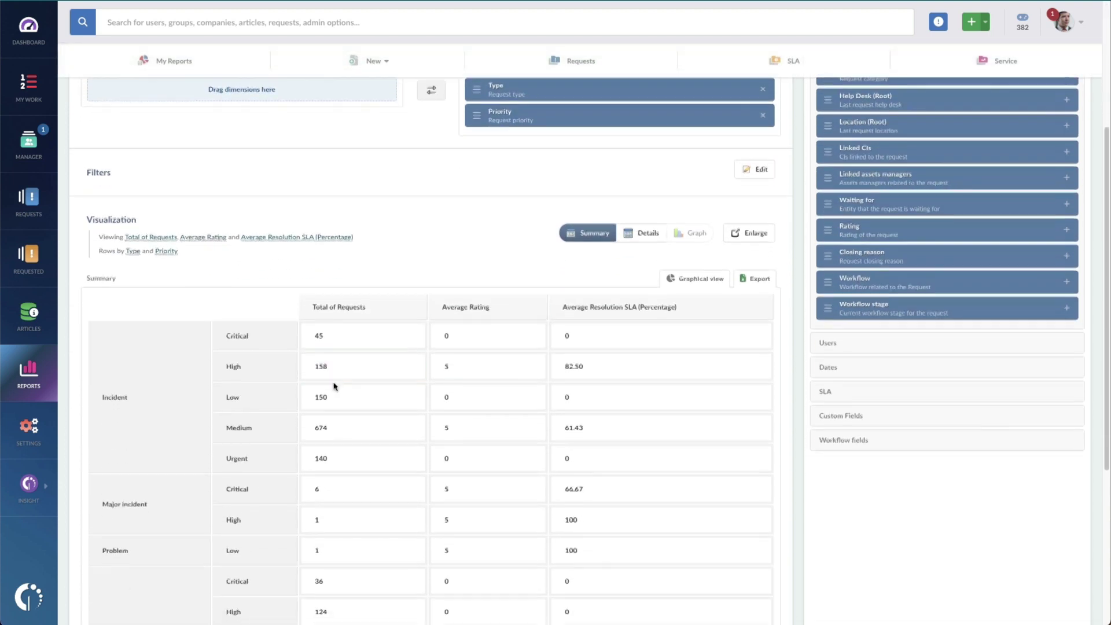
scroll(334, 386, down, 2)
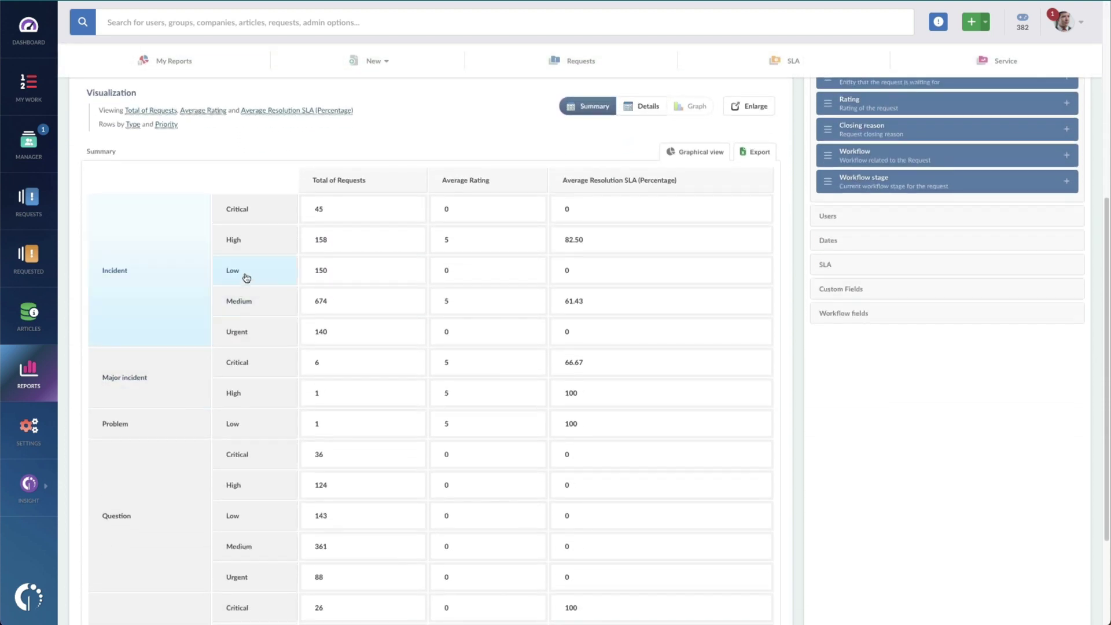
scroll(250, 422, down, 1)
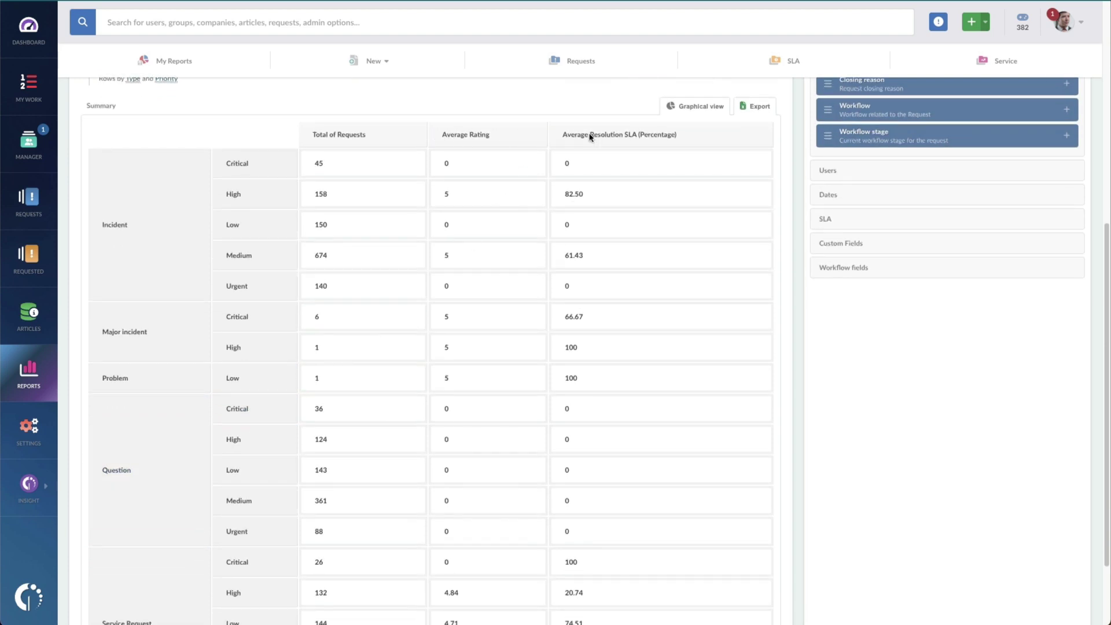
scroll(598, 275, down, 2)
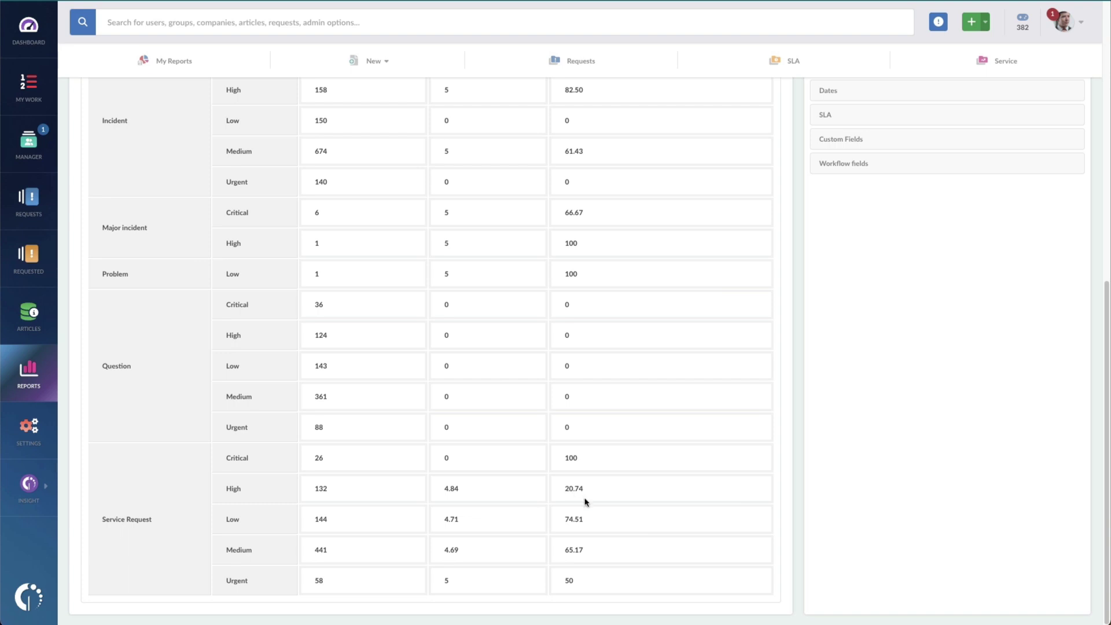
mouse_move(586, 502)
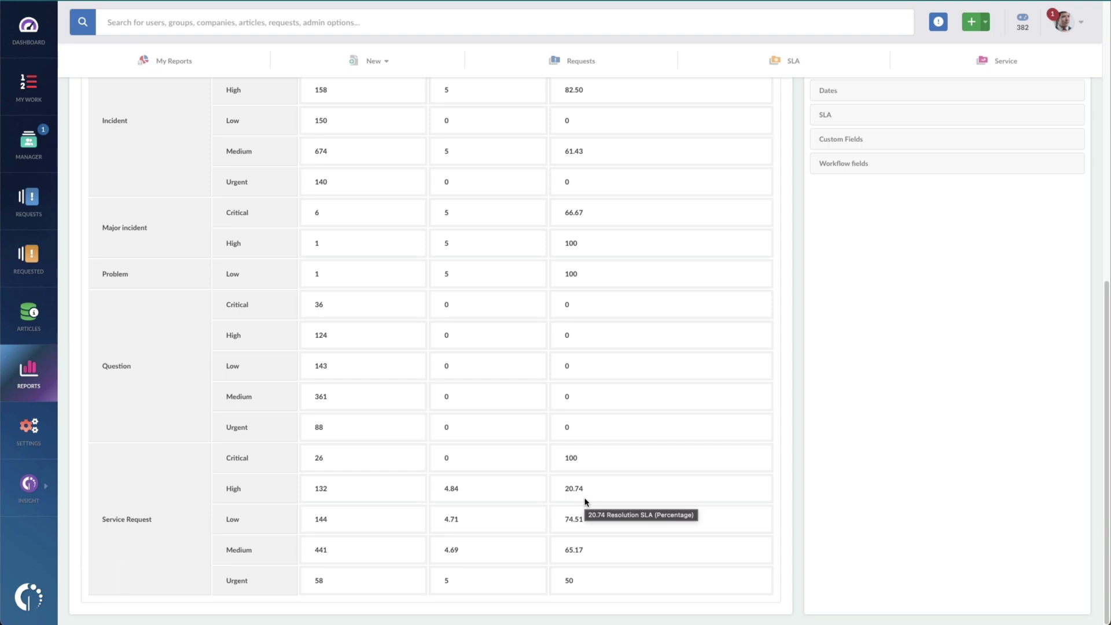
- Open the gamification profile, browse its notifications, then view Quests and the points Ranking
click(1023, 25)
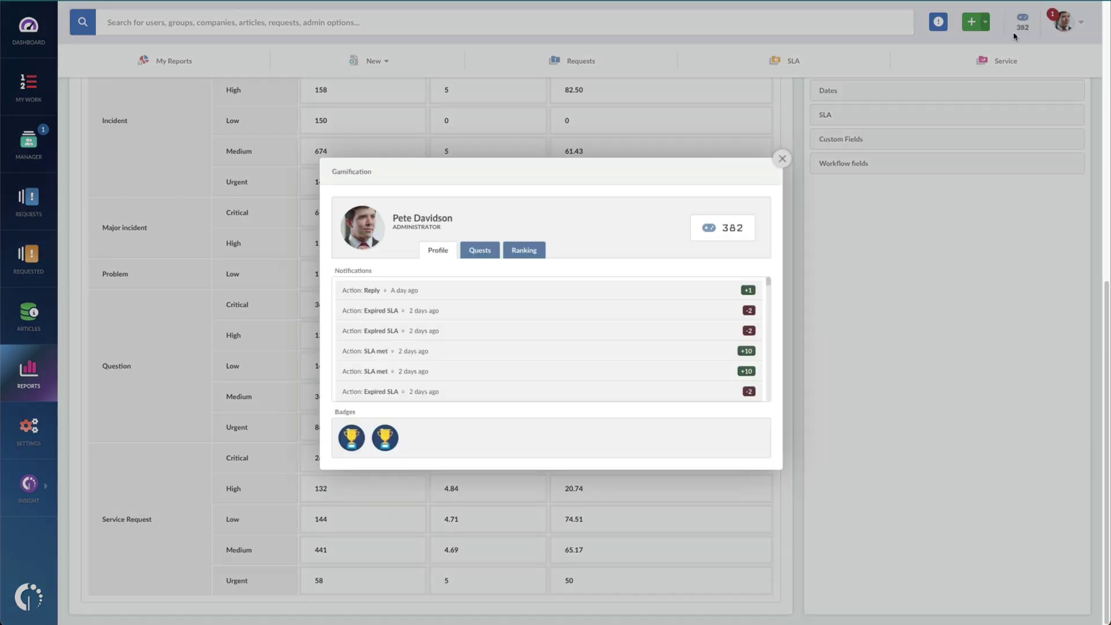
scroll(565, 322, down, 1)
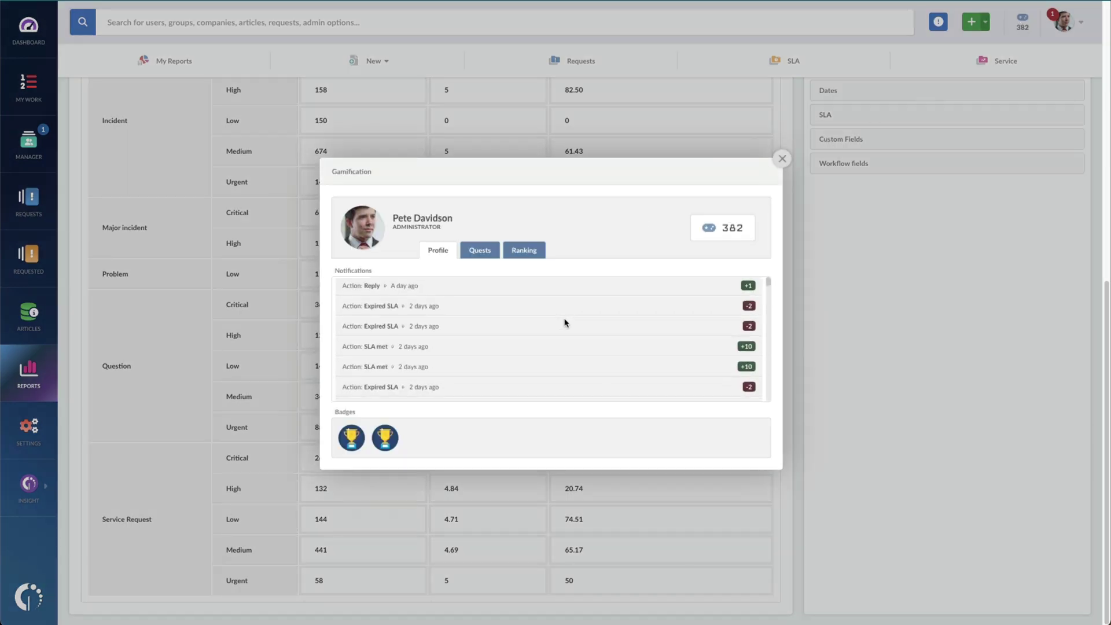
scroll(565, 323, down, 1)
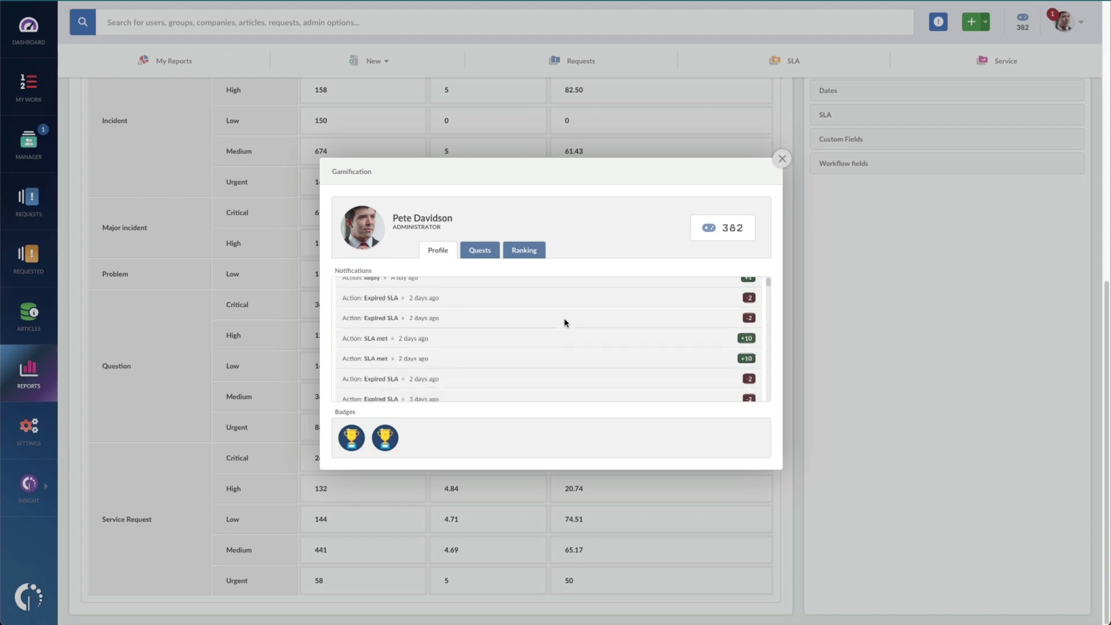
scroll(565, 323, down, 1)
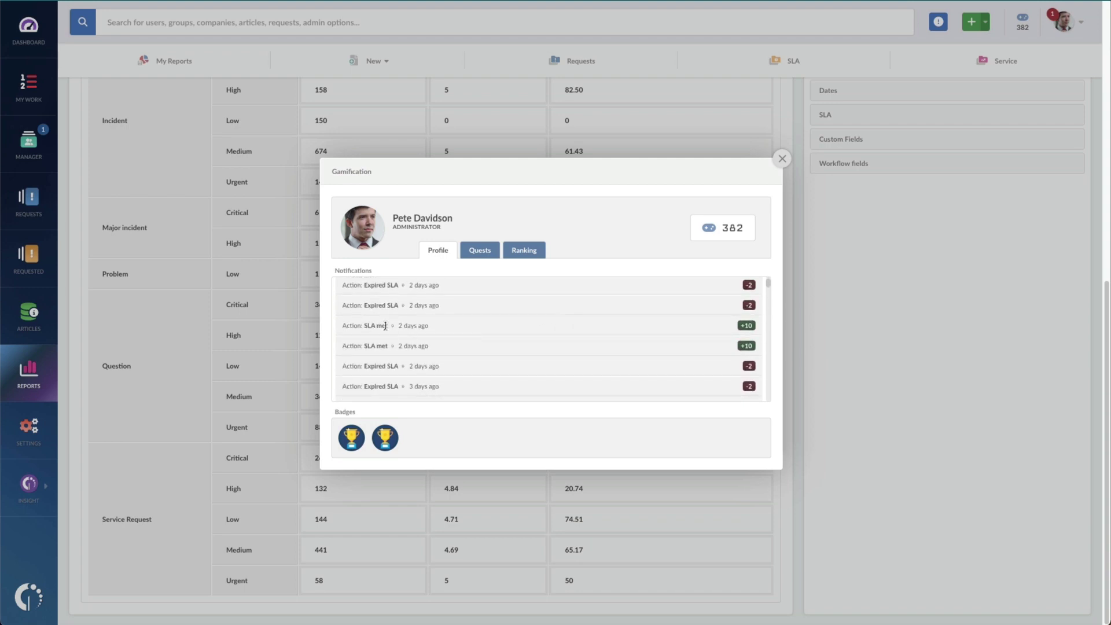
drag(356, 323, 431, 324)
scroll(411, 361, down, 5)
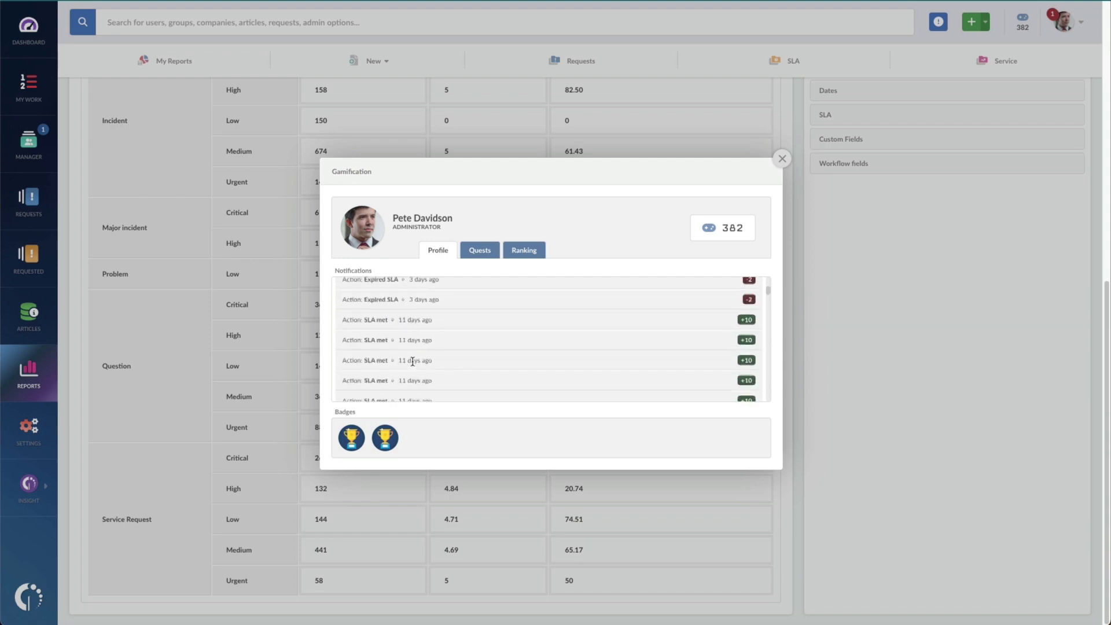
drag(375, 351, 493, 351)
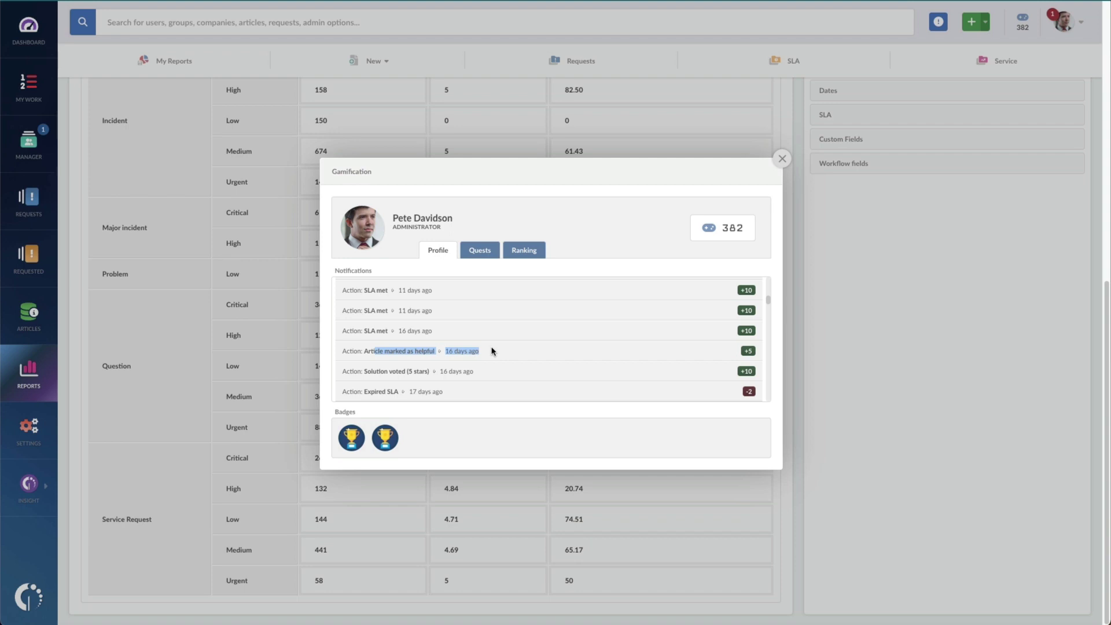
scroll(492, 351, up, 5)
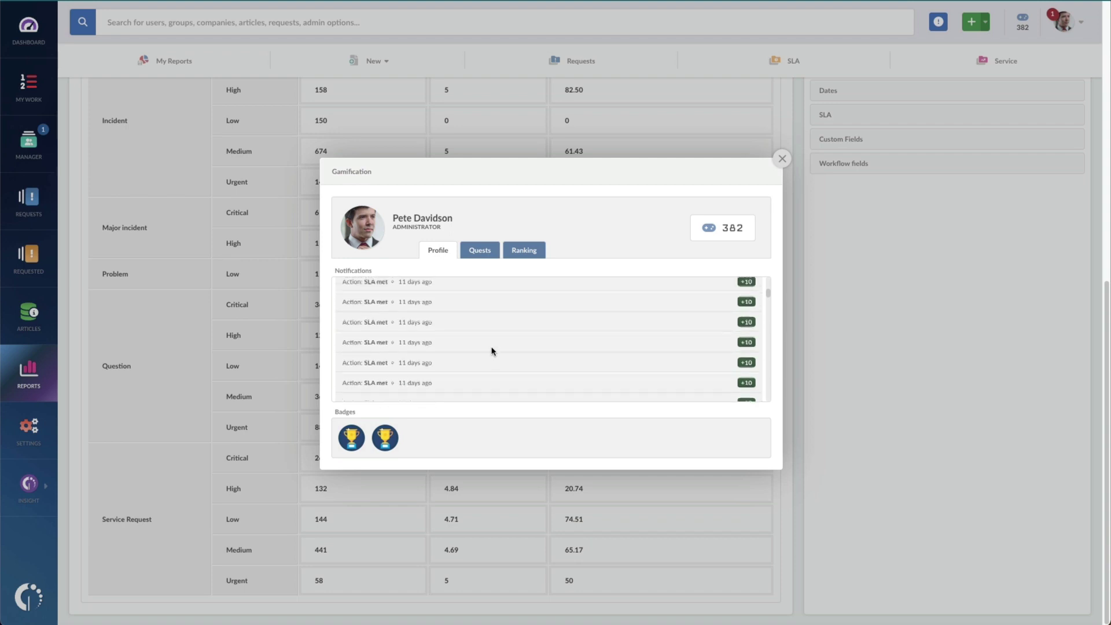
drag(367, 308, 441, 317)
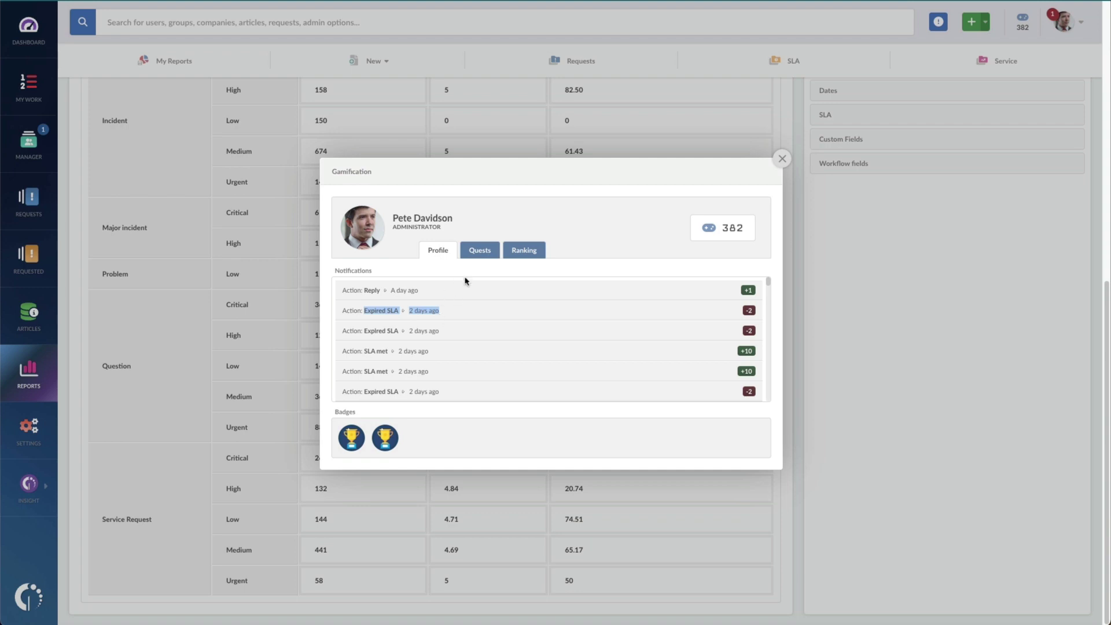
click(479, 252)
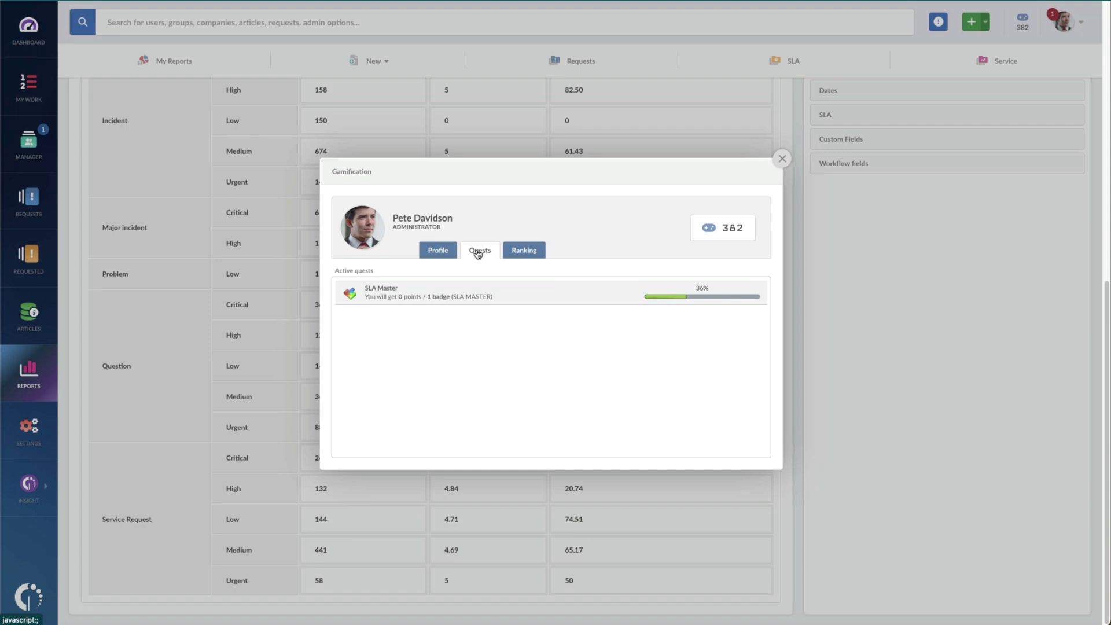
click(519, 252)
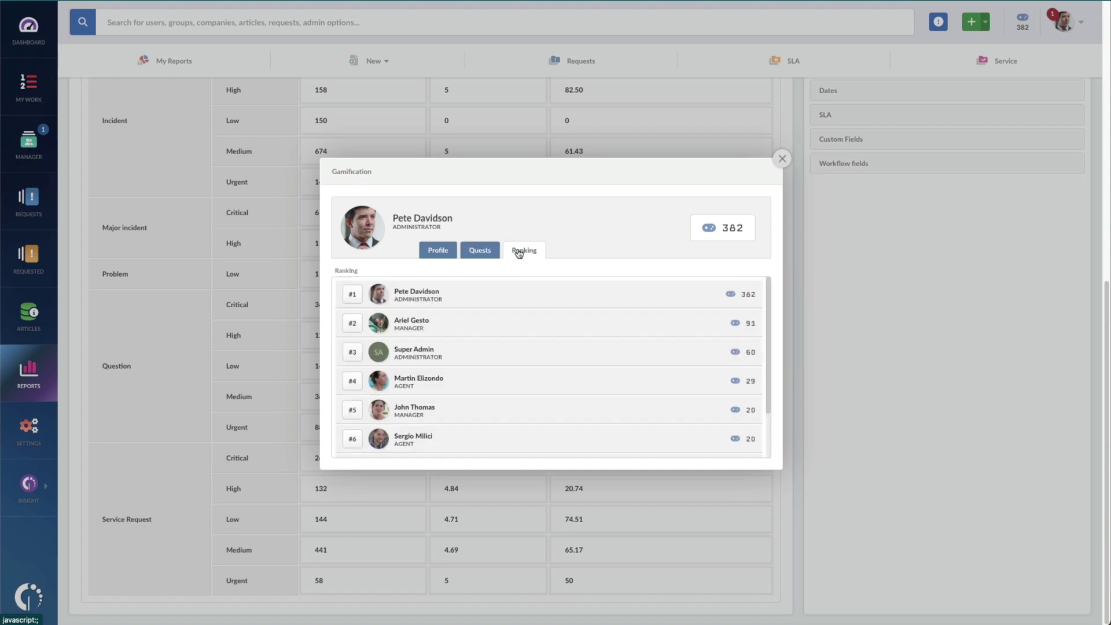